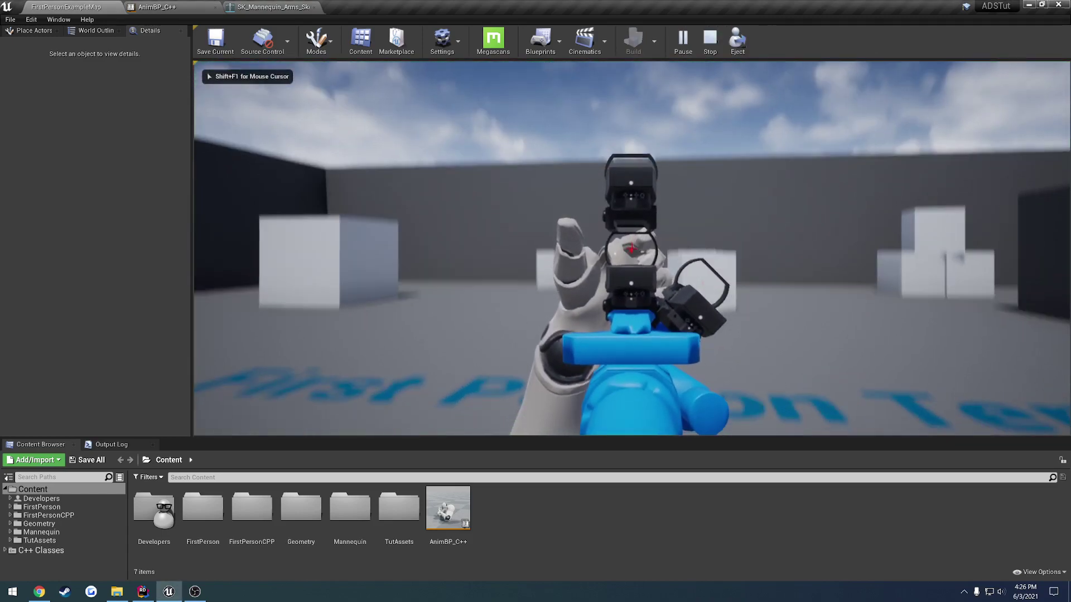
Inspect the left hand on the rifle with a detached play camera and check the FABRIK node in AnimBP_C++
right_click(632, 248)
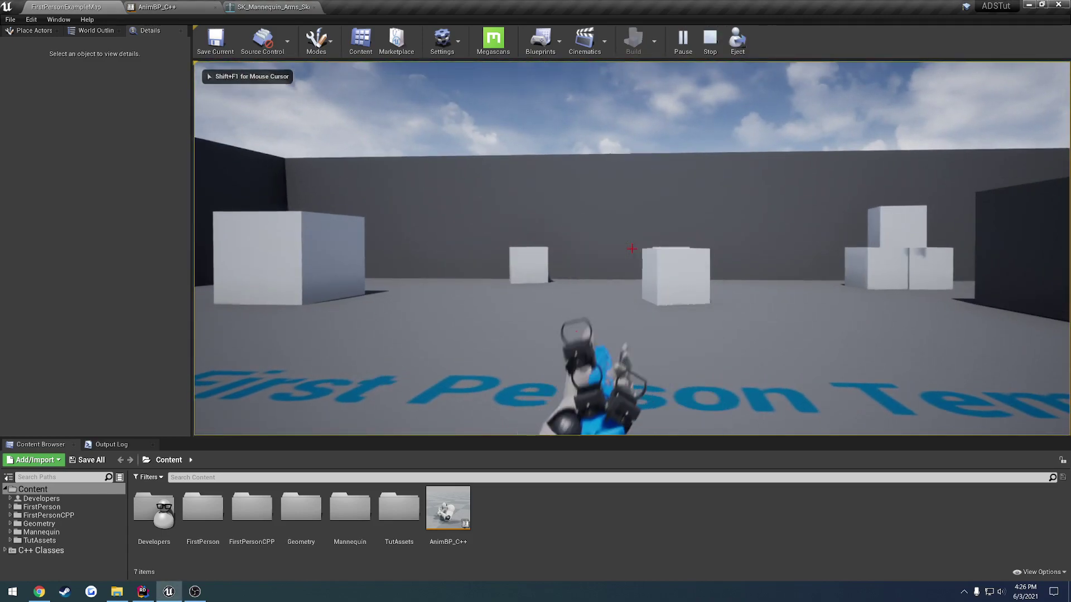
key("F8")
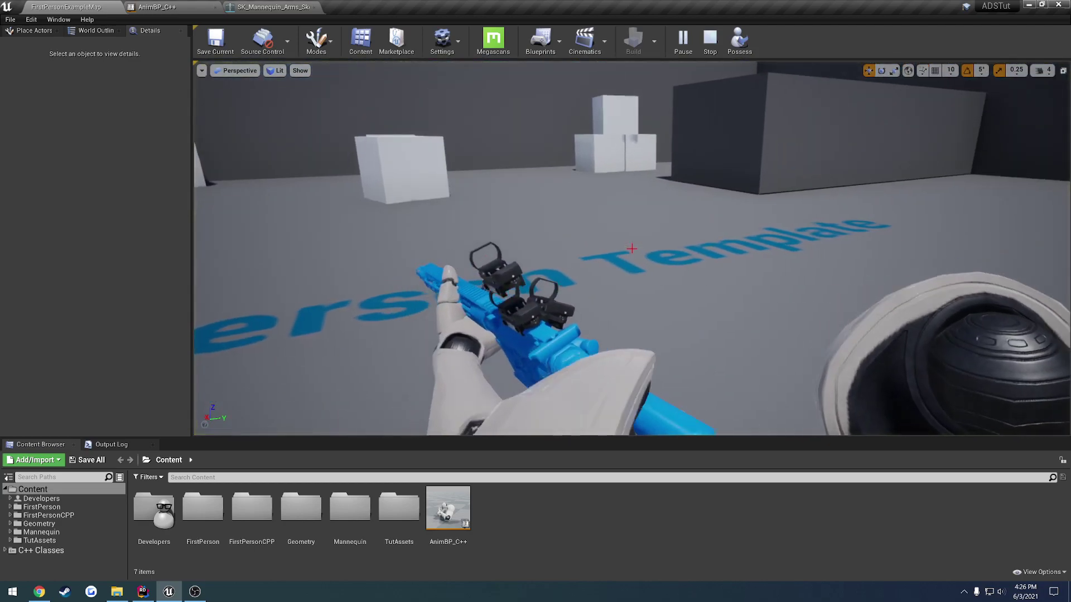
right_click_drag(349, 108, 449, 106)
left_click(167, 7)
right_click_drag(416, 354, 487, 311)
left_click(489, 338)
left_click(66, 6)
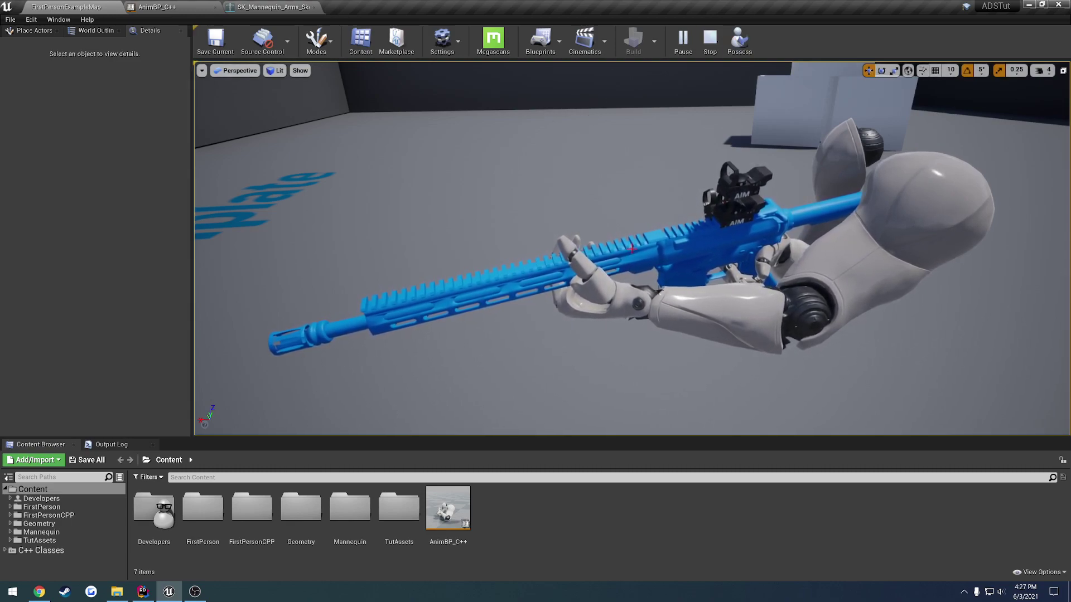
Repossess the player, detach the camera again to examine the arms and rifle from the side, and stop the play session
left_click(739, 39)
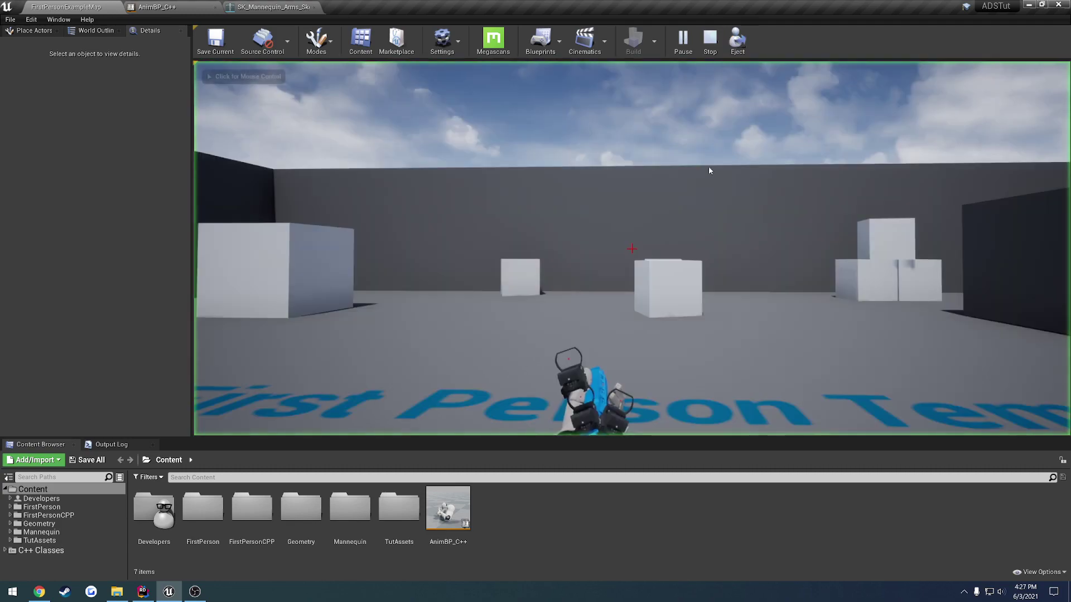
key("F8")
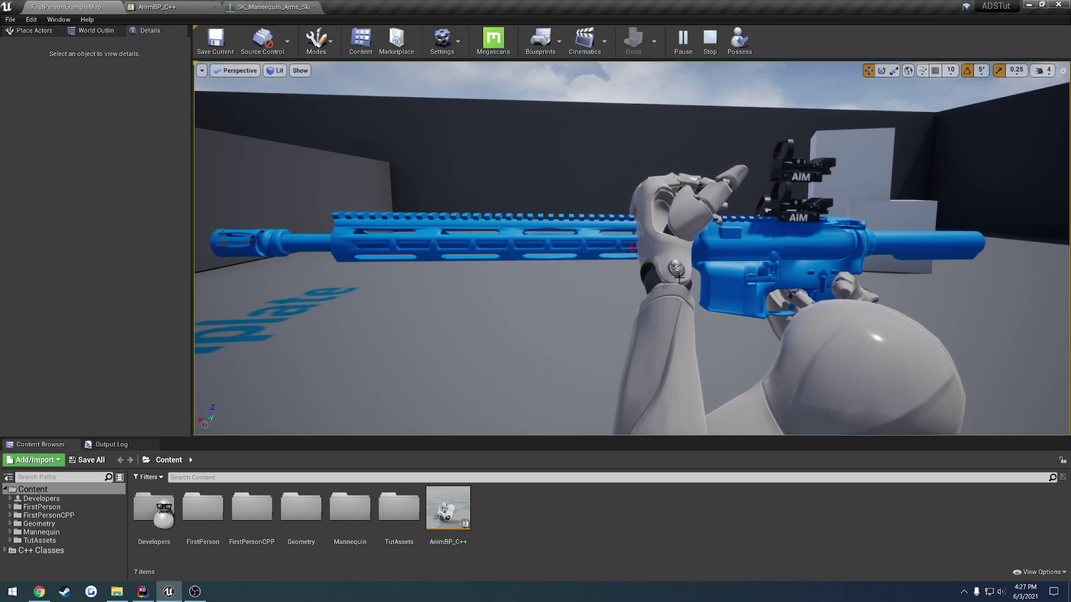
right_click_drag(674, 276, 576, 247)
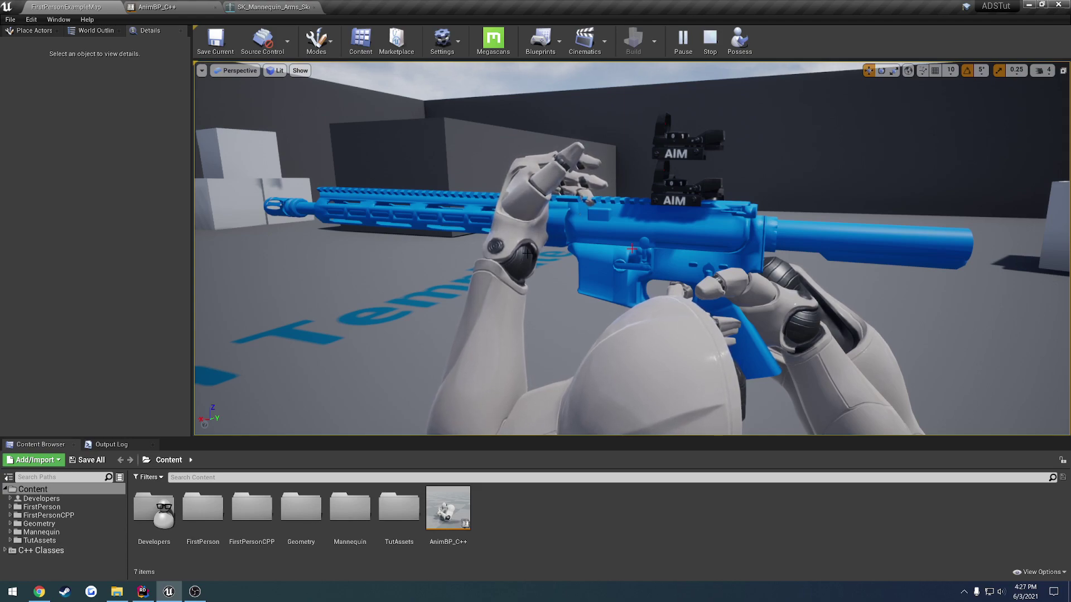
right_click_drag(631, 248, 573, 246)
left_click(710, 38)
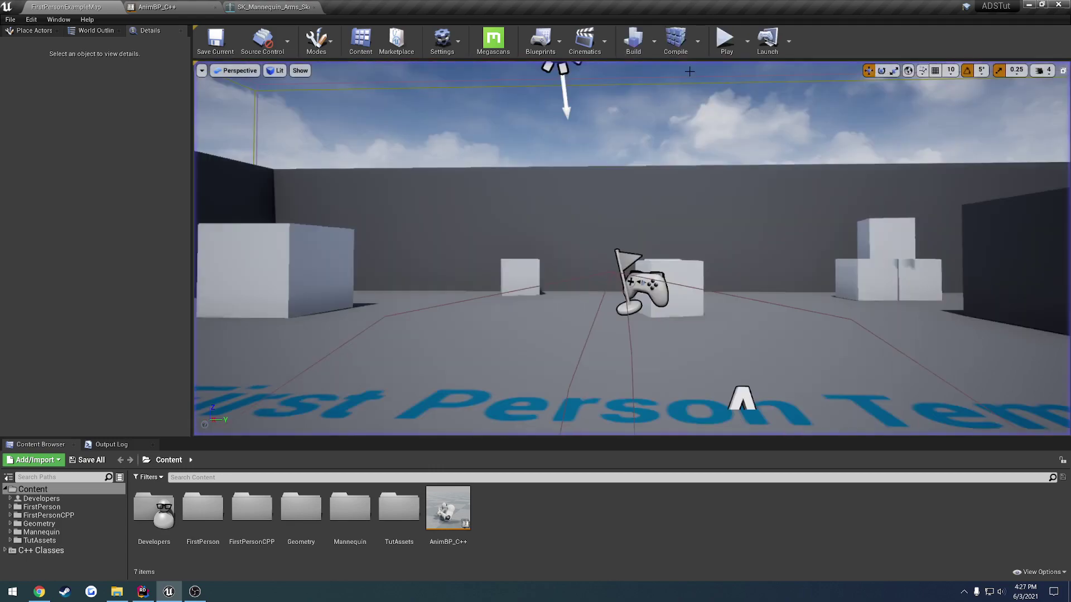
Add a virtual bone under VB hand_r in the arms skeleton with hand_l as its target bone
left_click(167, 6)
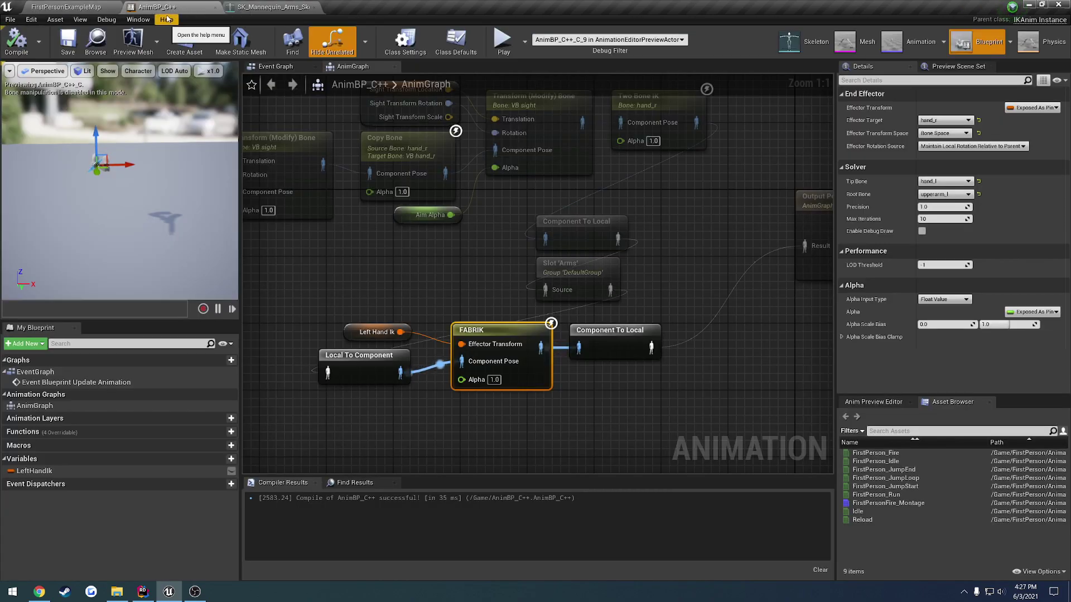
left_click(270, 7)
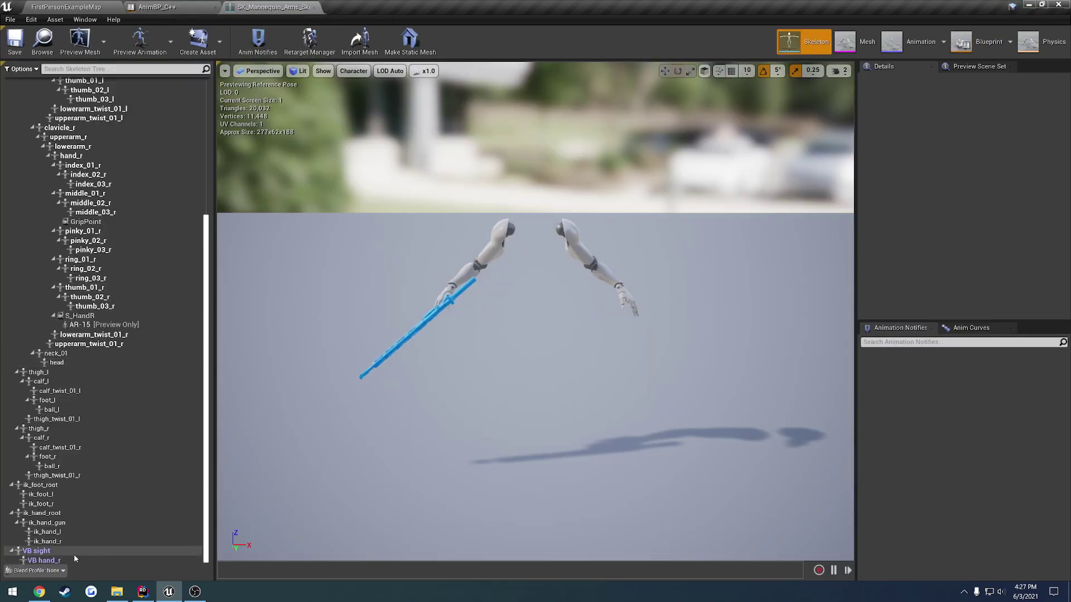
left_click(50, 562)
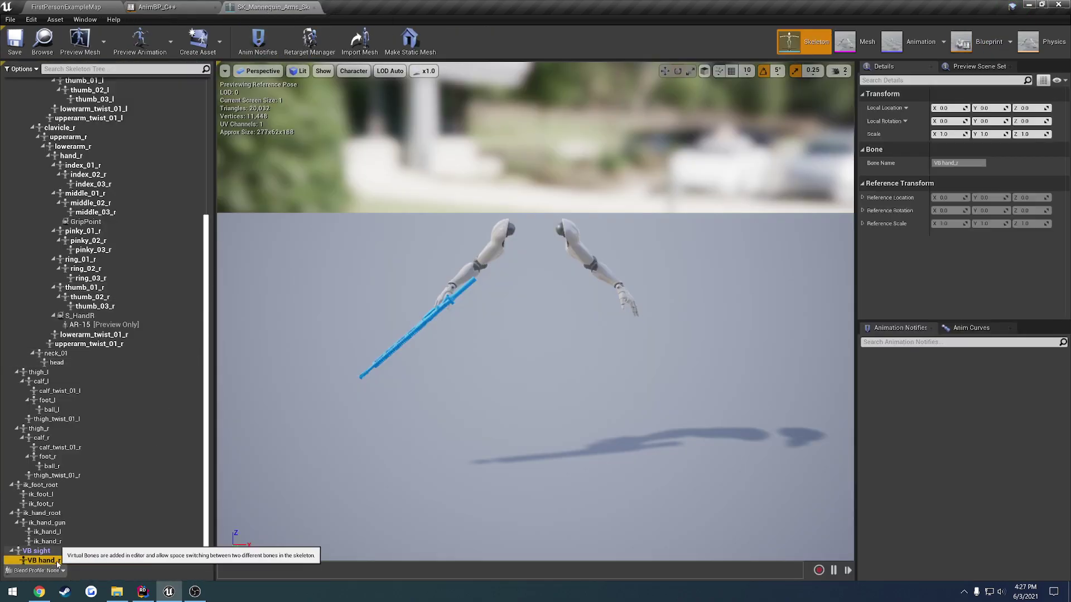
right_click(58, 564)
mouse_move(118, 500)
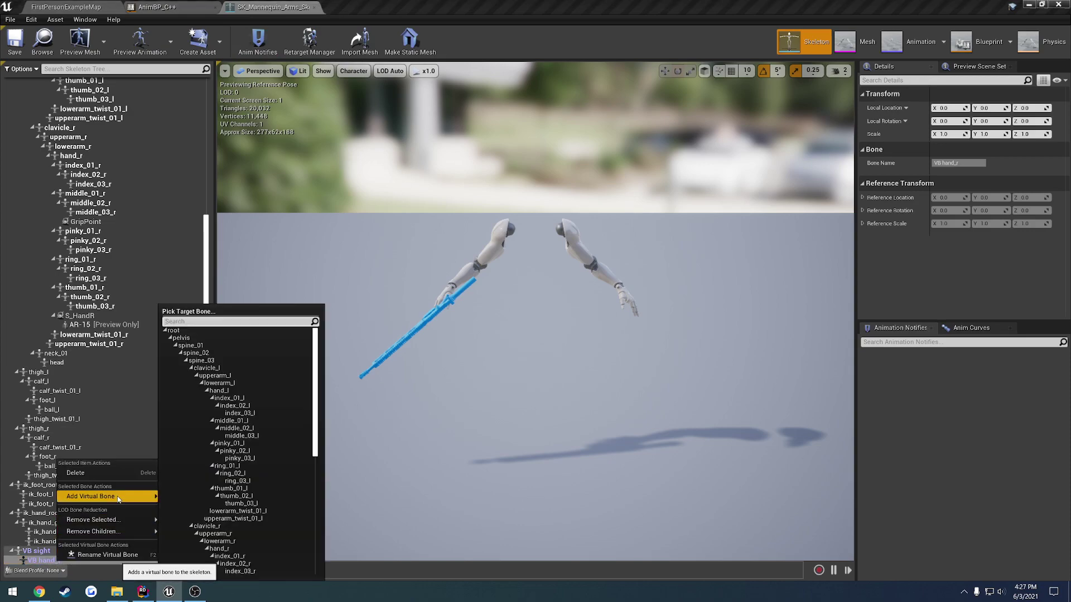
type("hand")
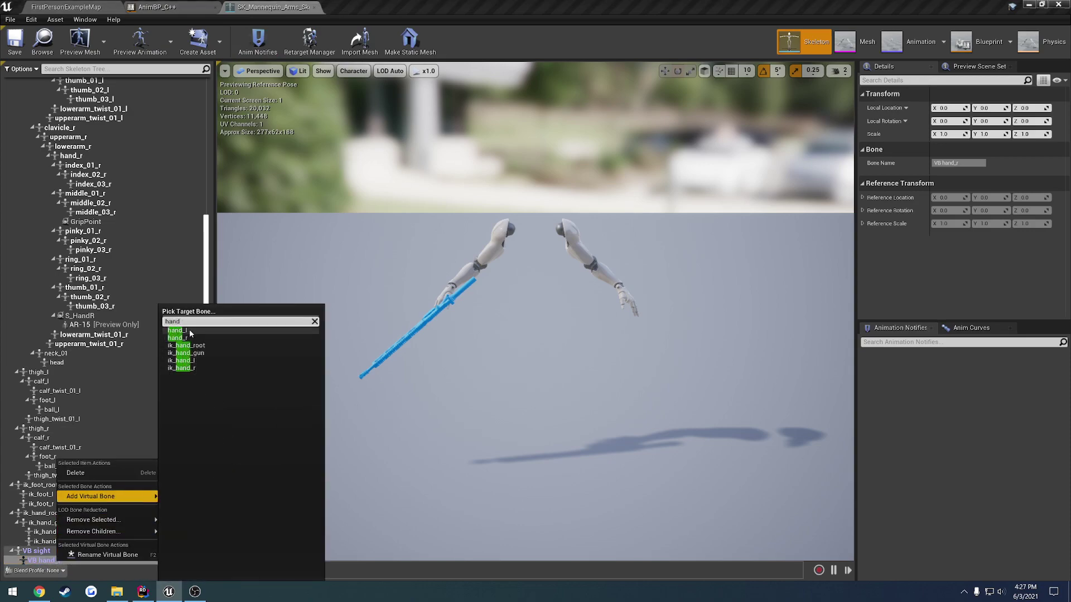
left_click(191, 333)
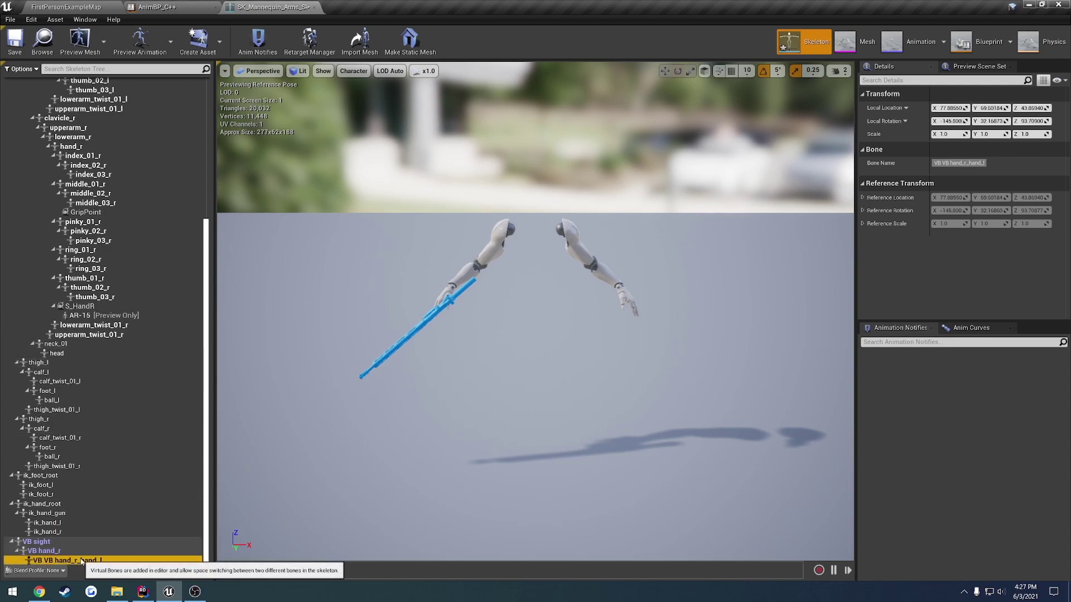
Rename the new virtual bone to VB hand_l and select it in the skeleton tree
left_click_drag(83, 564, 22, 560)
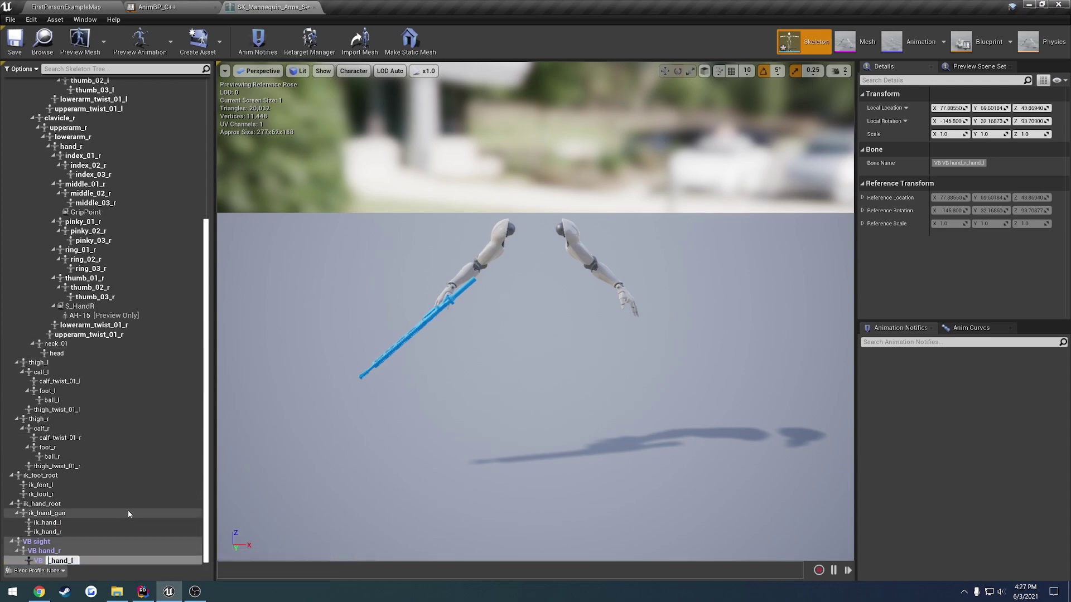
key("Delete")
key("Return")
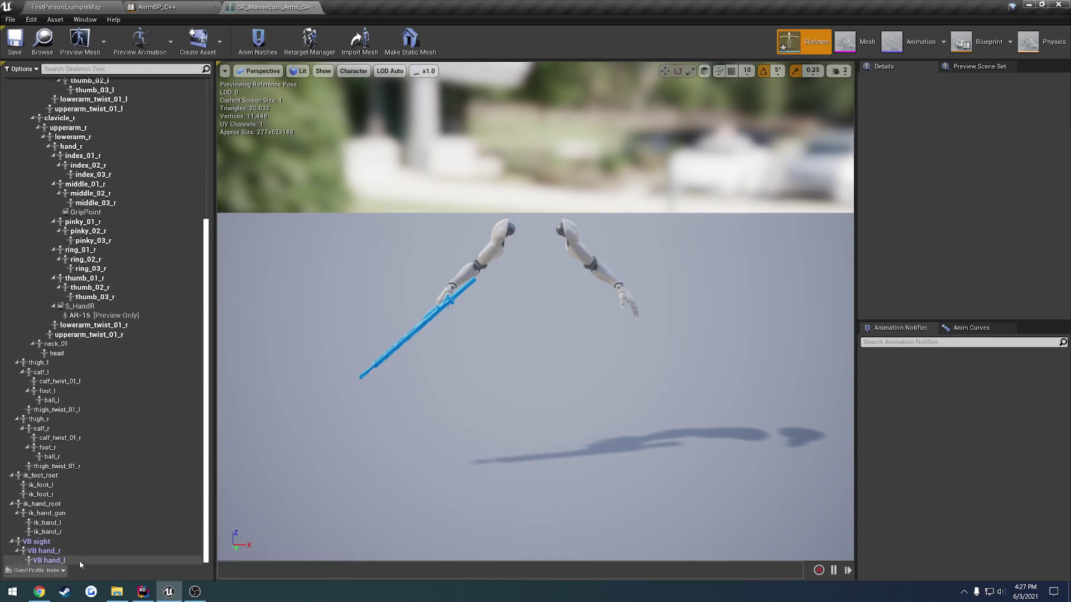
left_click(81, 561)
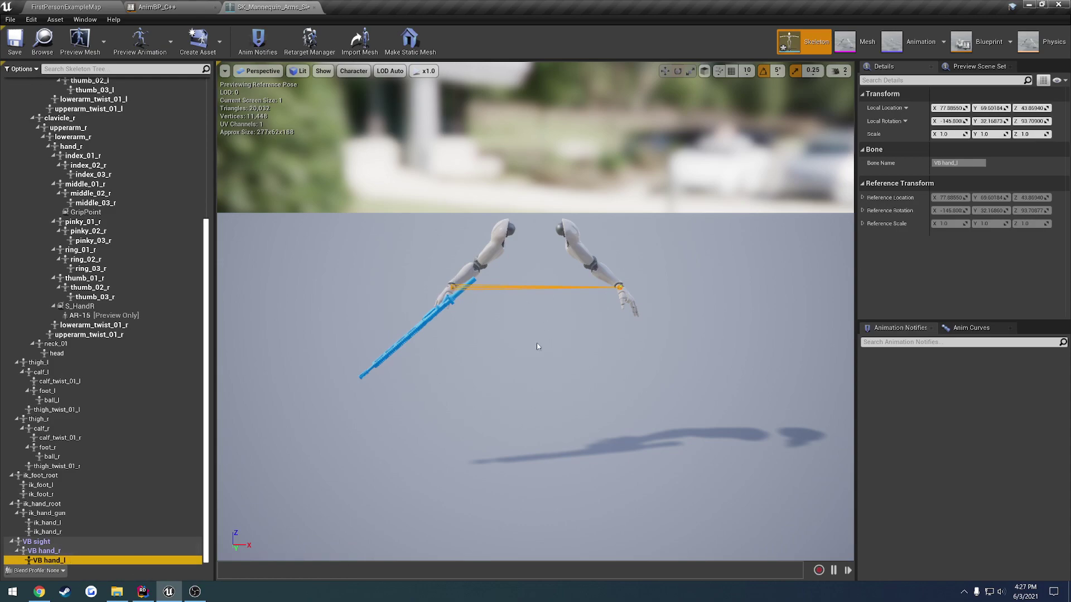
Duplicate the Copy Bone node in AnimBP_C++ and wire the copy between the original and the following VB sight Transform (Modify) Bone node
left_click(180, 9)
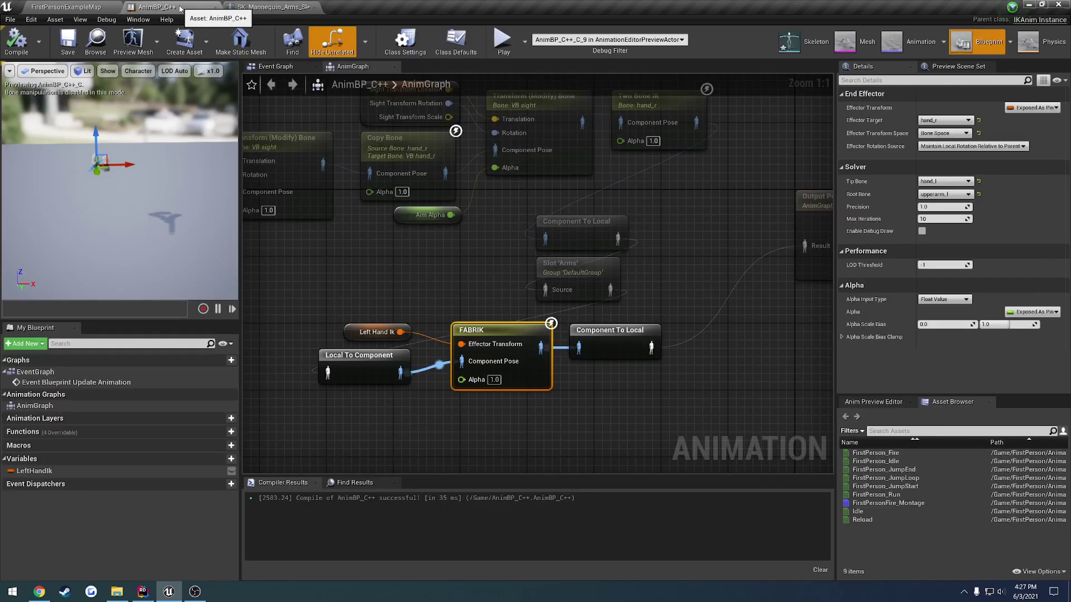
left_click(437, 272)
right_click_drag(442, 227, 521, 277)
left_click(461, 204)
key("ctrl+v")
left_click_drag(511, 289, 576, 225)
left_click_drag(494, 270, 494, 262)
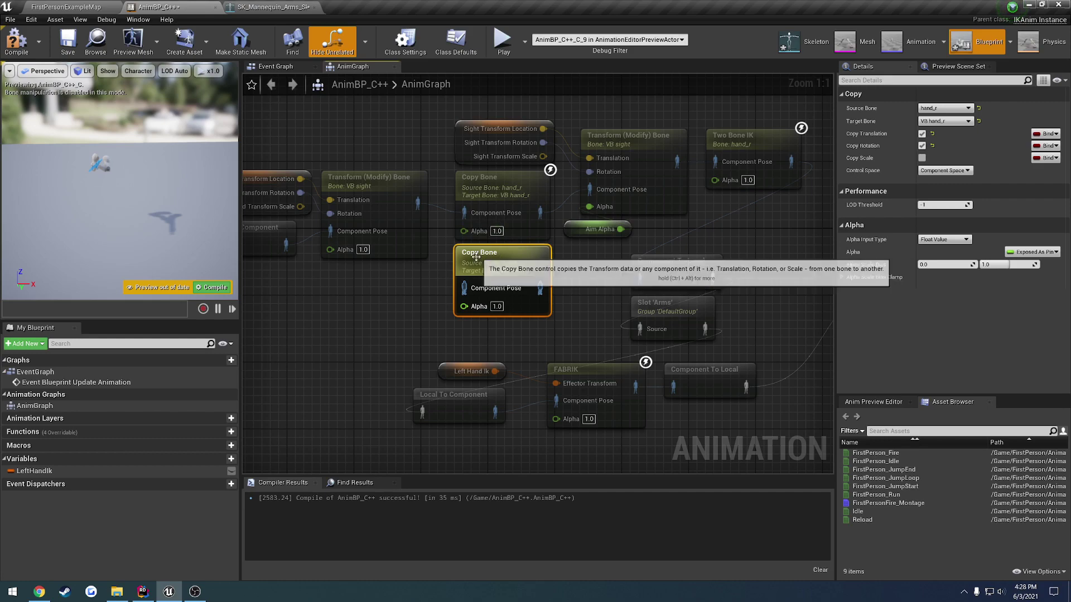
left_click_drag(540, 213, 465, 288)
left_click_drag(540, 288, 589, 189)
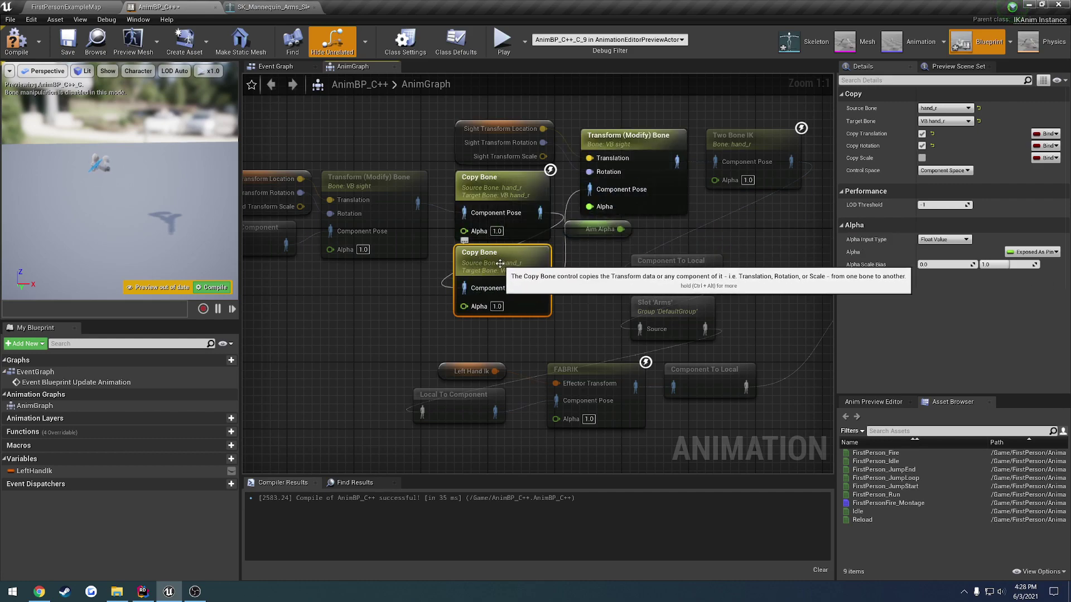
Set the duplicated Copy Bone node's source bone to hand_l and its target bone to VB hand_l
left_click(945, 109)
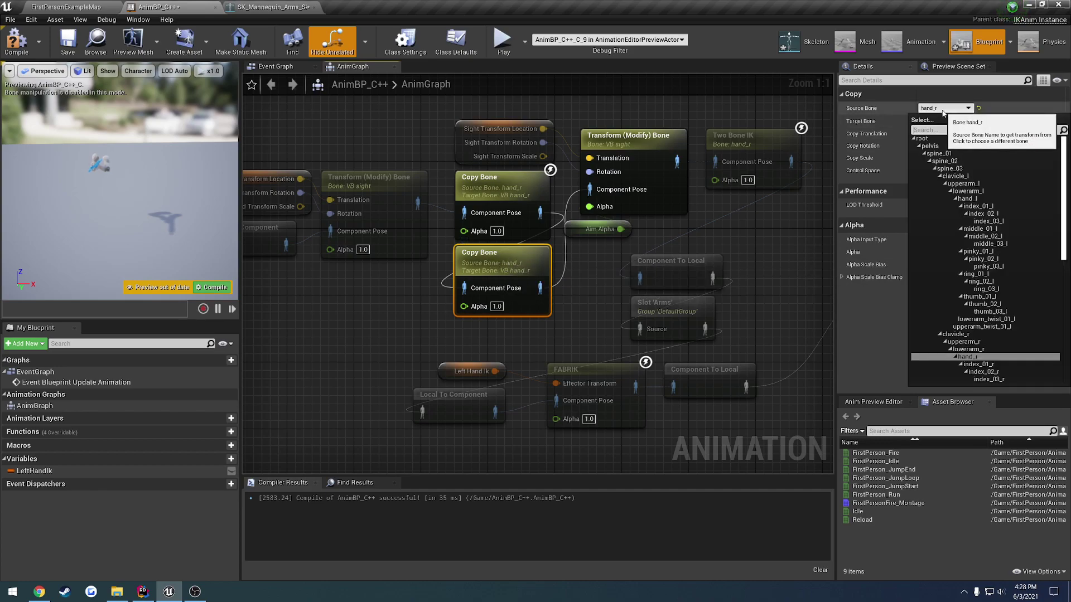
type("hand")
left_click(947, 139)
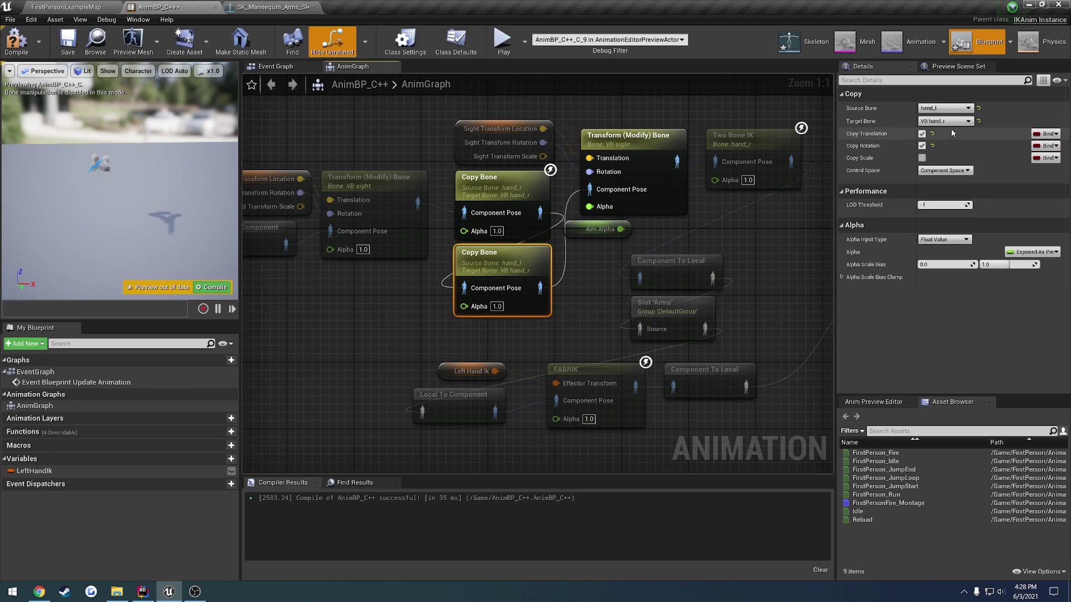
left_click(957, 123)
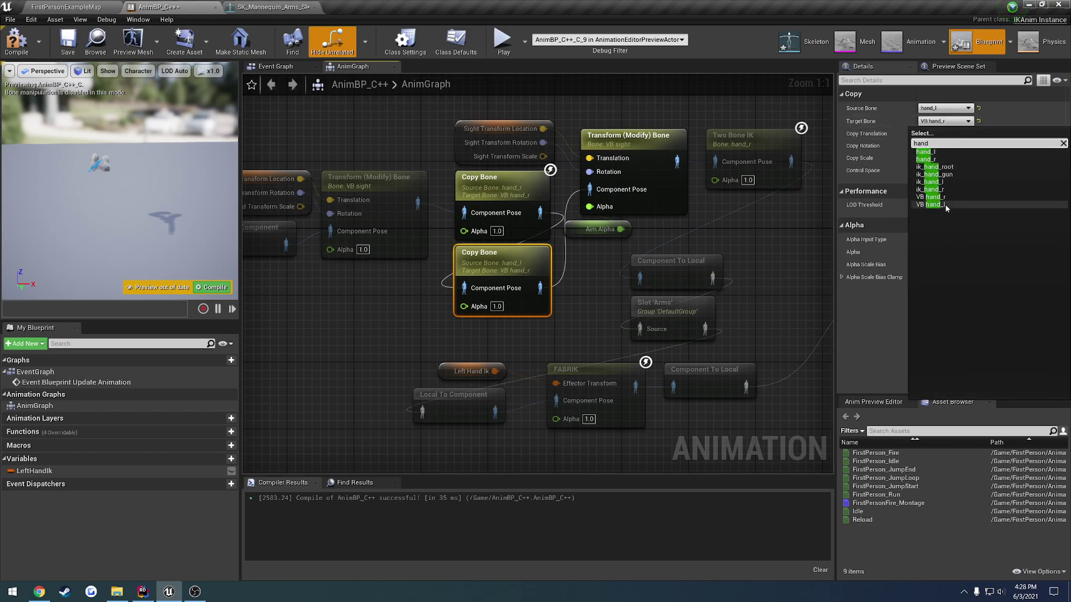
left_click(933, 204)
right_click_drag(569, 212, 485, 211)
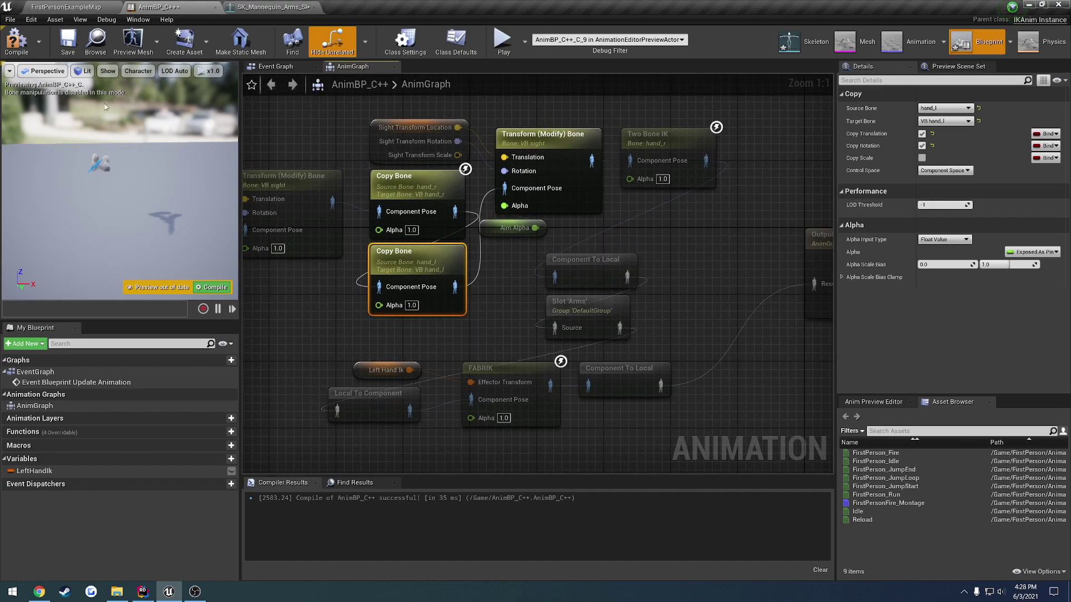
Compile and save AnimBP_C++ and play-test aiming in the first-person map
left_click(16, 43)
left_click(65, 48)
left_click(66, 6)
left_click(729, 37)
right_click(632, 248)
key("Escape")
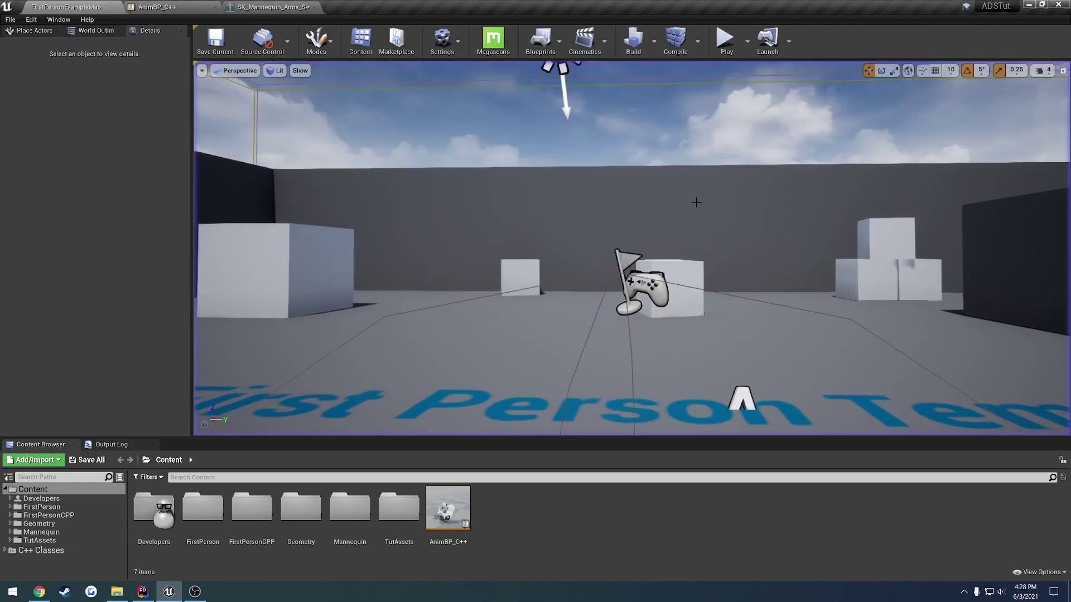
Duplicate the Two Bone IK node in the AnimGraph and wire the copy between the original and Component To Local
left_click(167, 7)
left_click(648, 176)
right_click_drag(689, 227, 597, 232)
key("ctrl+w")
left_click_drag(596, 235, 612, 169)
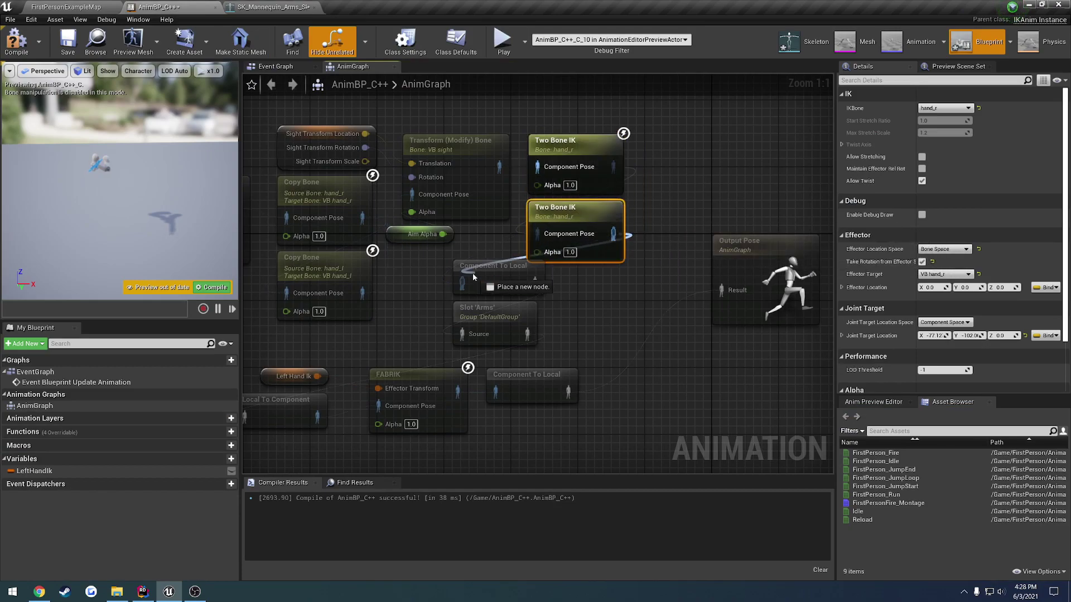
left_click_drag(472, 279, 463, 283)
Set the duplicated Two Bone IK node's IK bone to hand_l and its effector target to VB hand_l
left_click(942, 109)
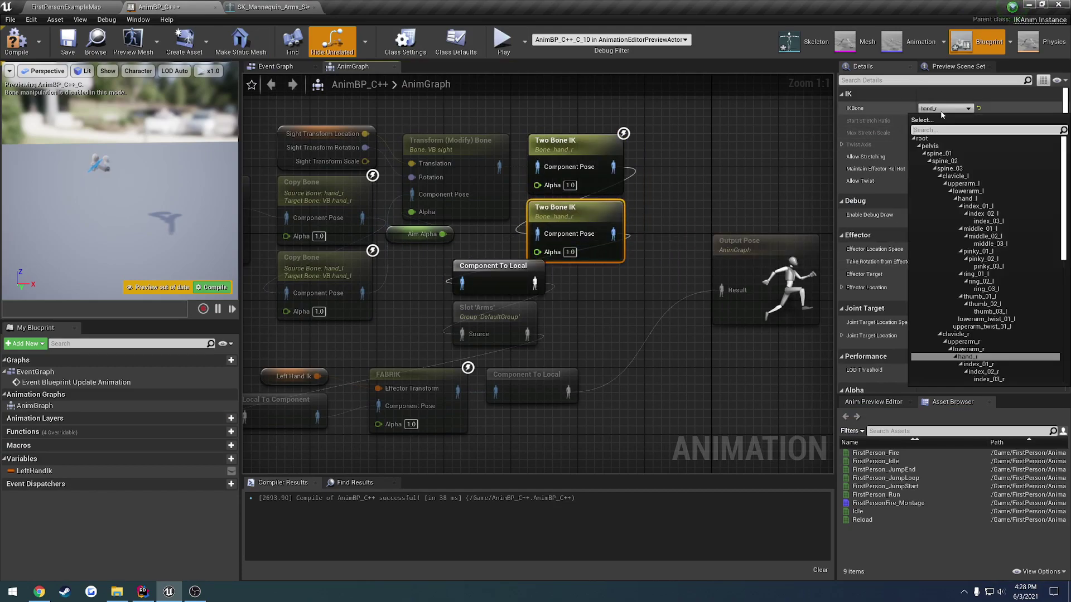
type("hand")
left_click(945, 140)
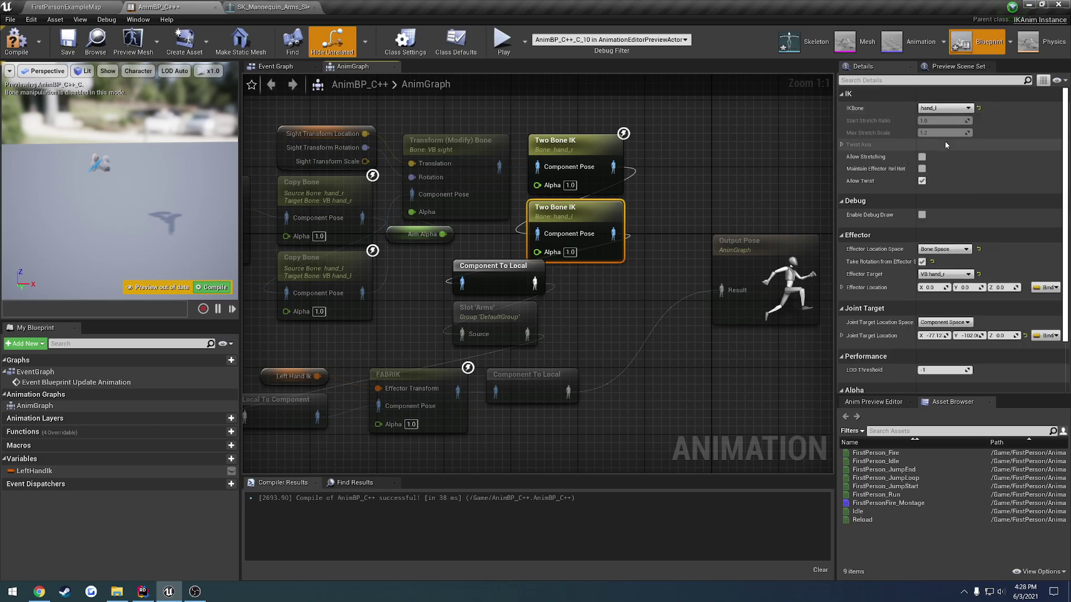
left_click(954, 275)
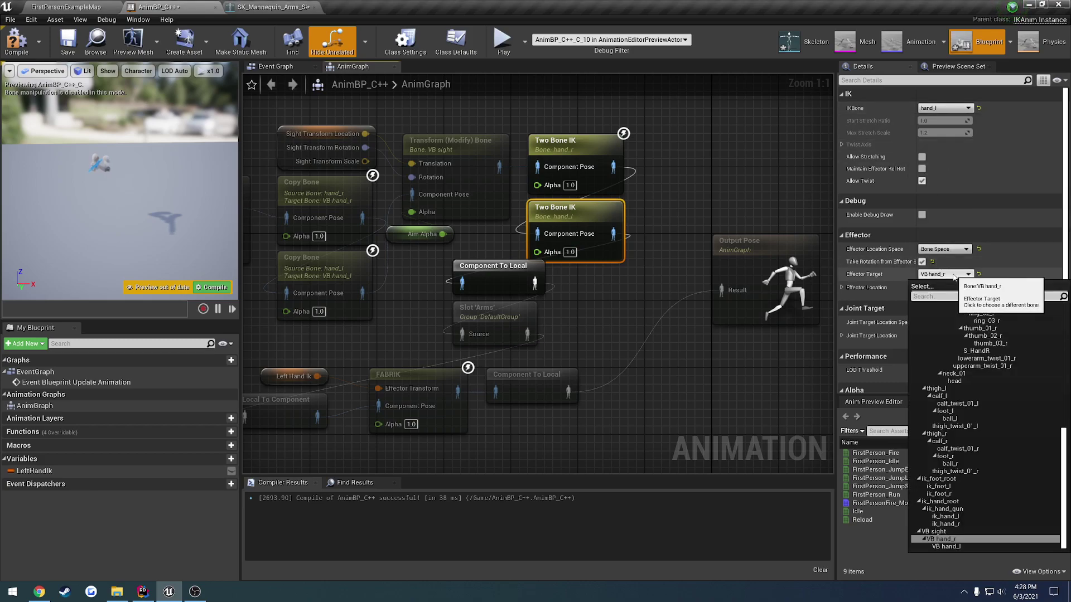
type("hand")
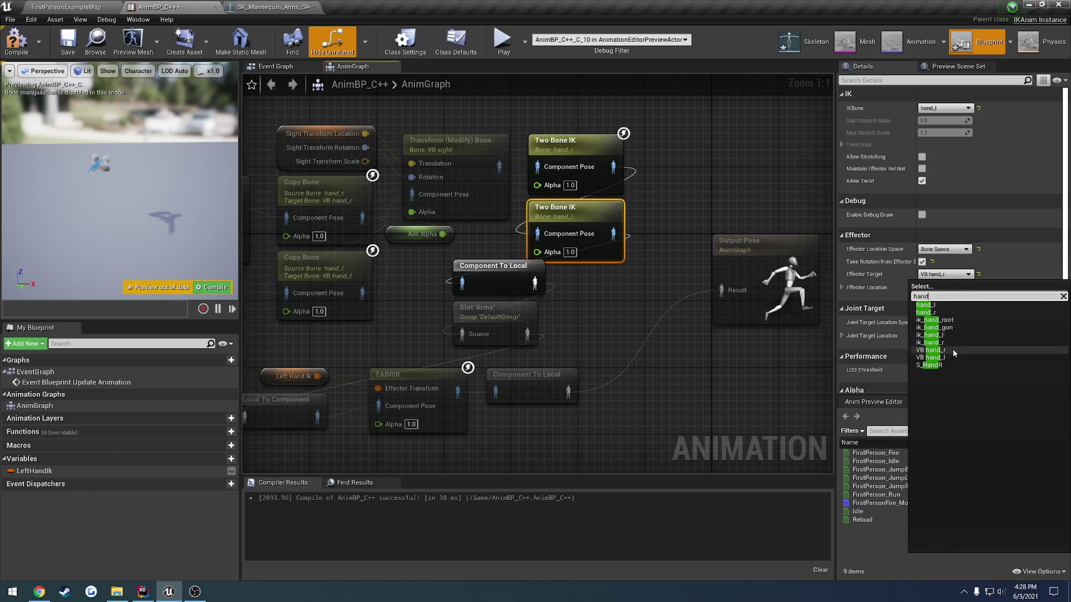
left_click(948, 358)
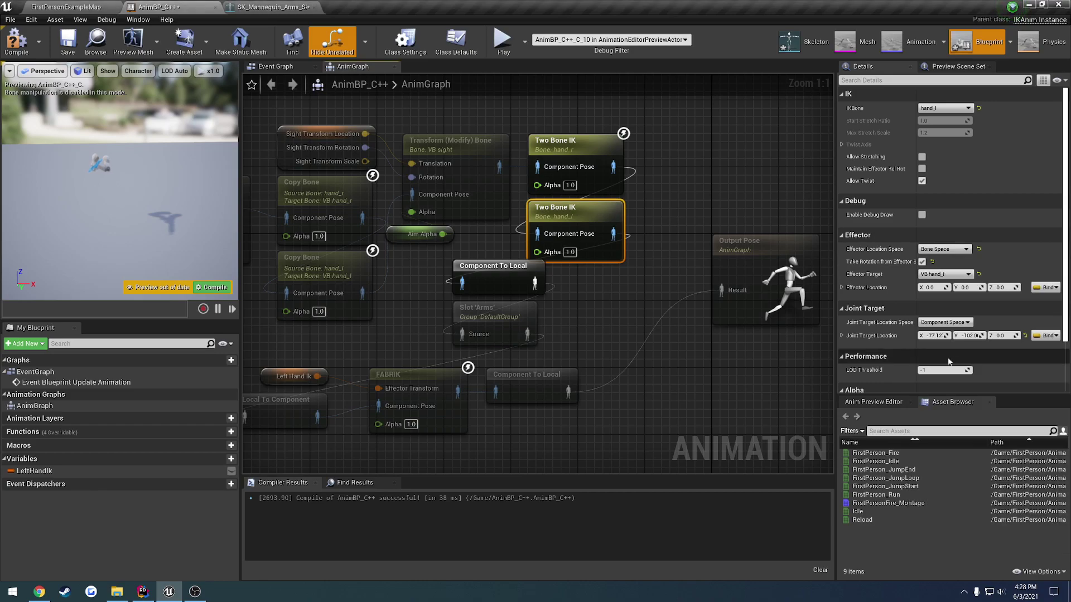
Compile the animation blueprint and play-test aiming down sights while cycling through the mounted sights
left_click(16, 41)
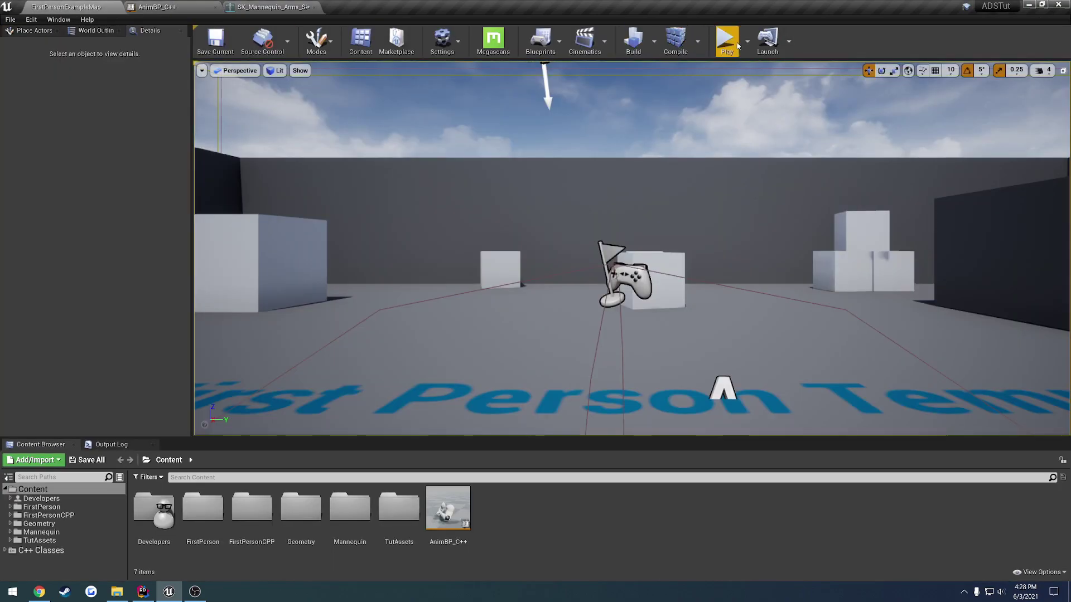
right_click(632, 248)
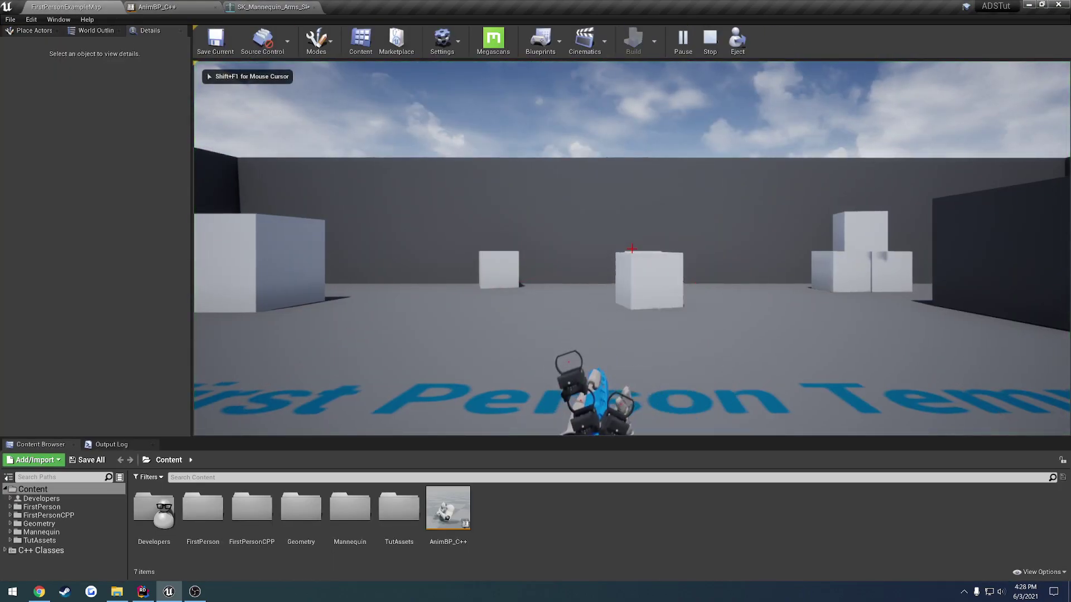
right_click(632, 248)
right_click(632, 248)
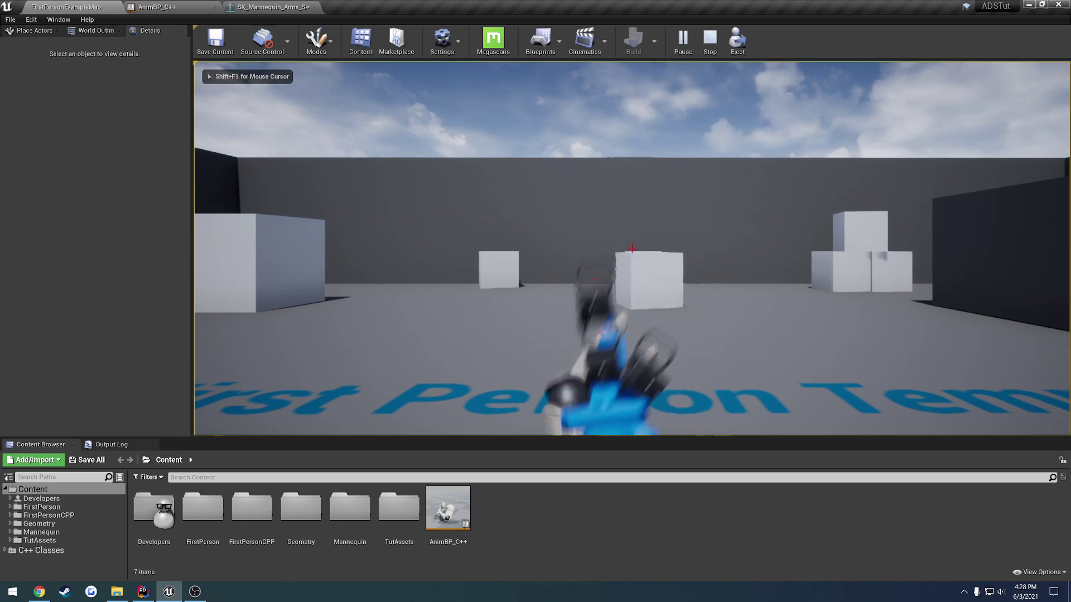
right_click(632, 248)
key("t")
key("t")
key("t")
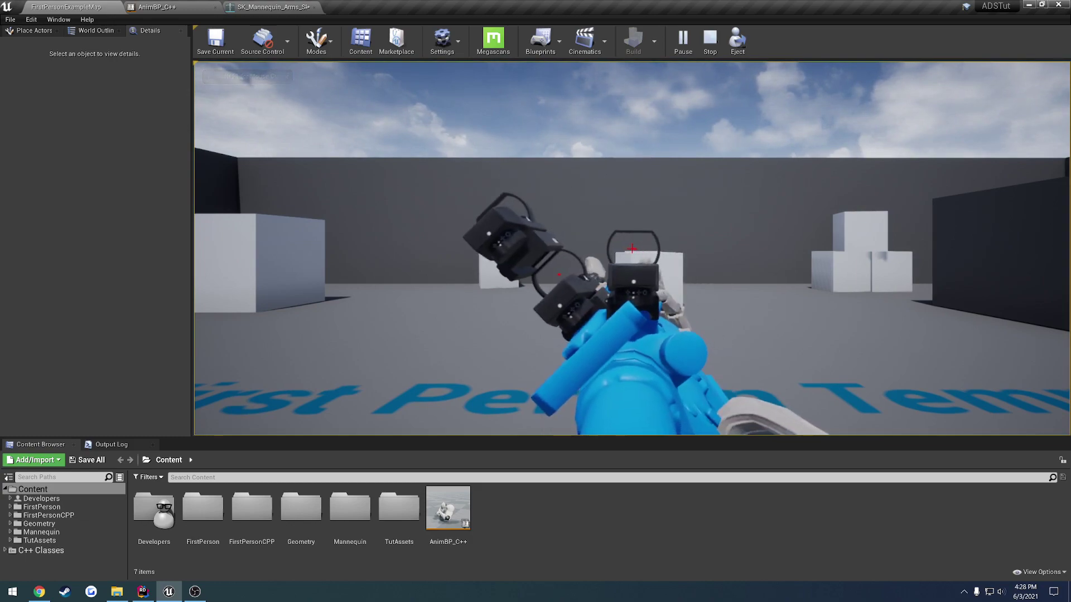
right_click(632, 248)
right_click(632, 248)
Detach the play camera to inspect both arms and the rifle while aiming, and end the play session
key("F8")
right_click_drag(632, 249, 418, 251)
key("d")
key("Escape")
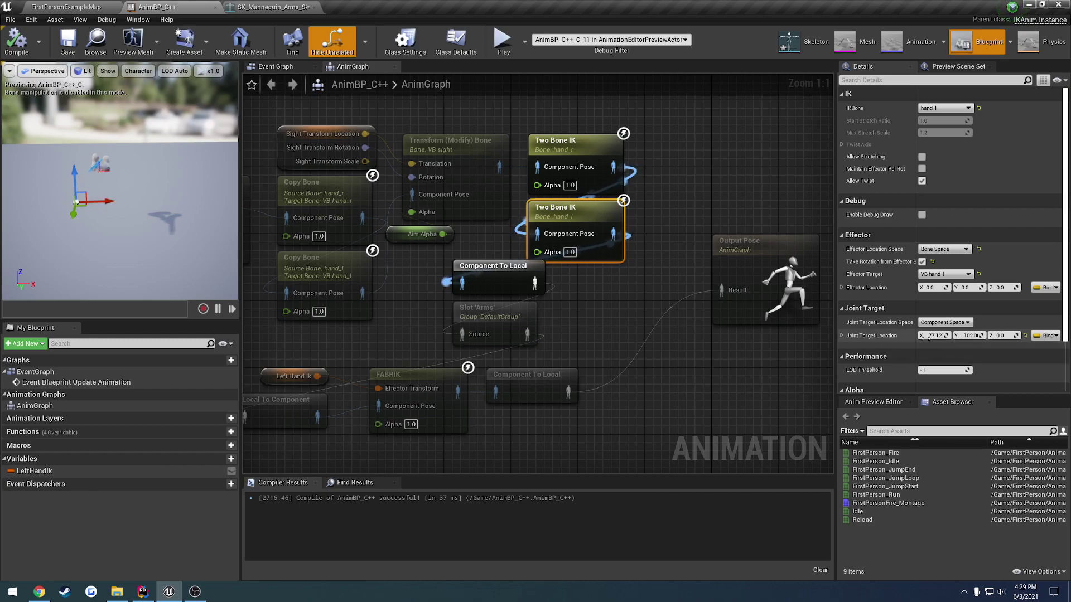
Reset the duplicated Two Bone IK node's joint target location, move it along X to about 128, and compile and save the animation blueprint
left_click(1024, 336)
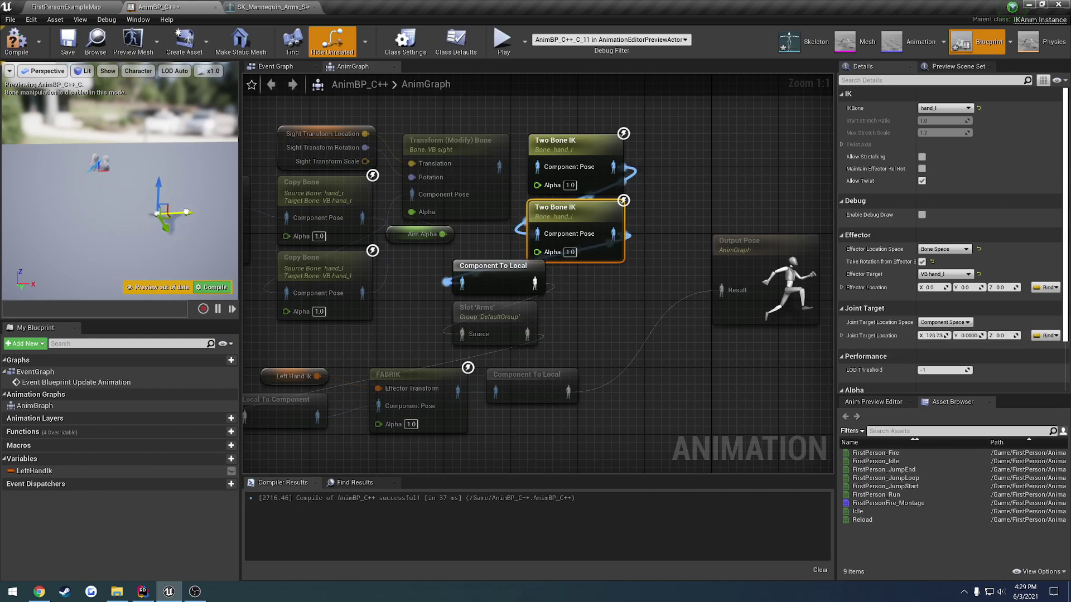
left_click(16, 40)
left_click(67, 44)
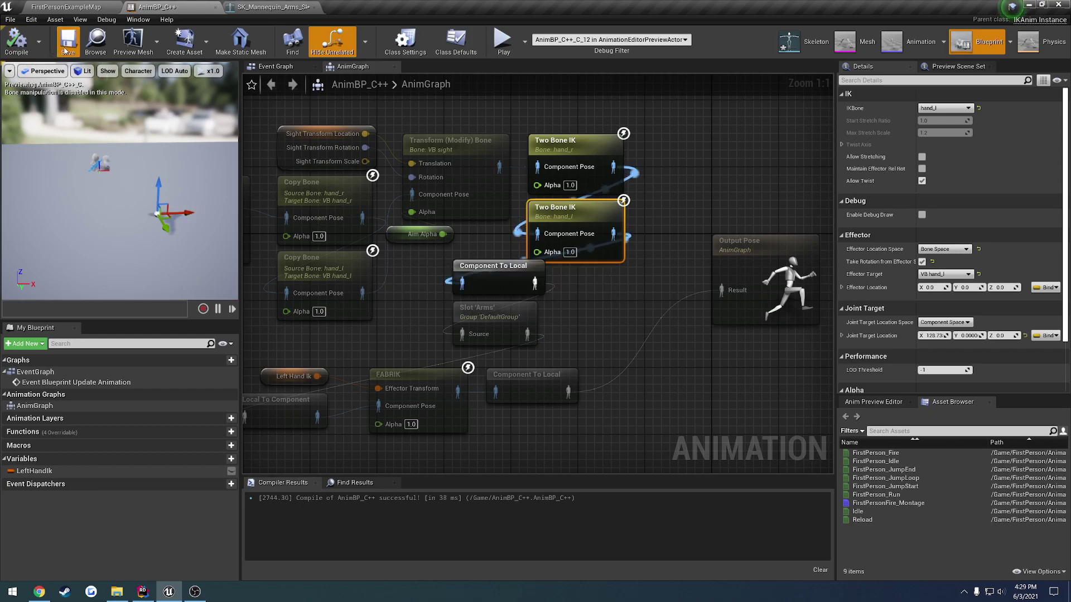
Play-test aiming down sights in the level and inspect the elbows, hands and rifle with the play camera detached
left_click(69, 6)
left_click(724, 40)
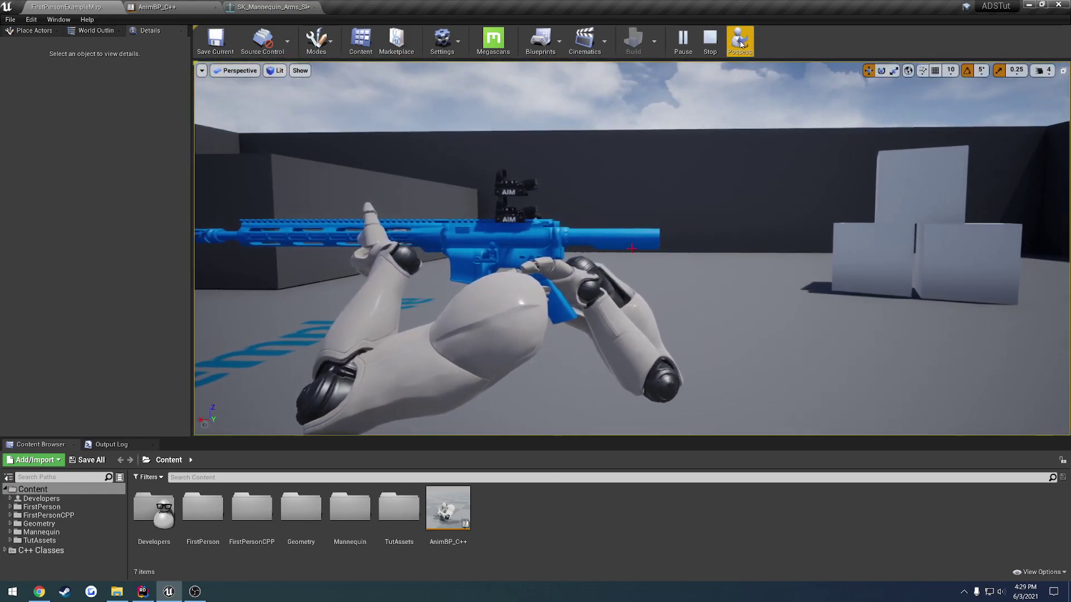
left_click(739, 39)
left_click(683, 193)
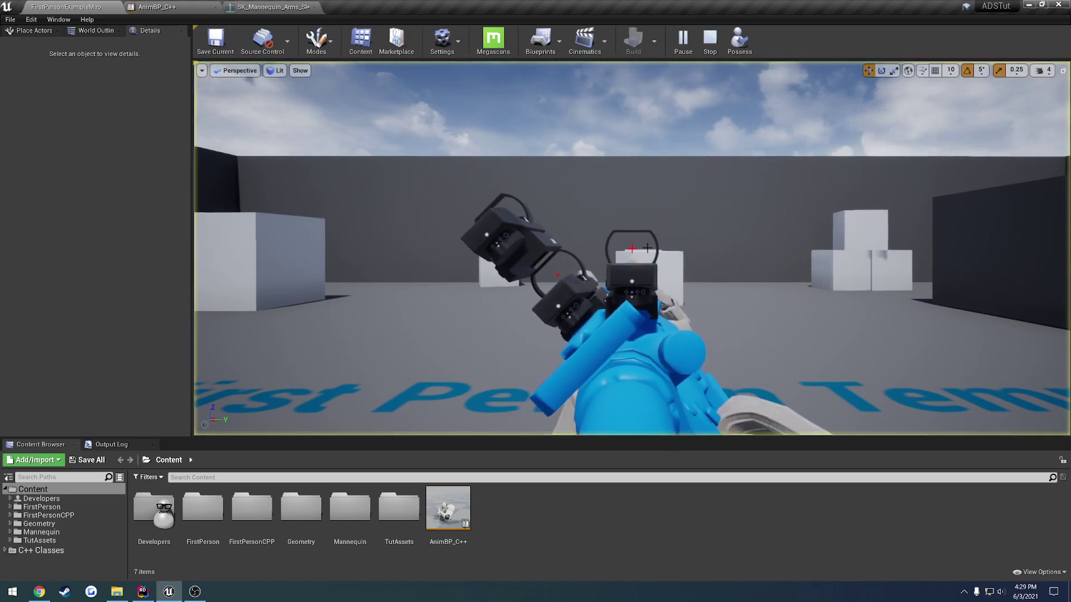
key("F8")
mouse_move(632, 249)
right_mouse_down()
mouse_move(773, 251)
mouse_move(632, 248)
right_mouse_up()
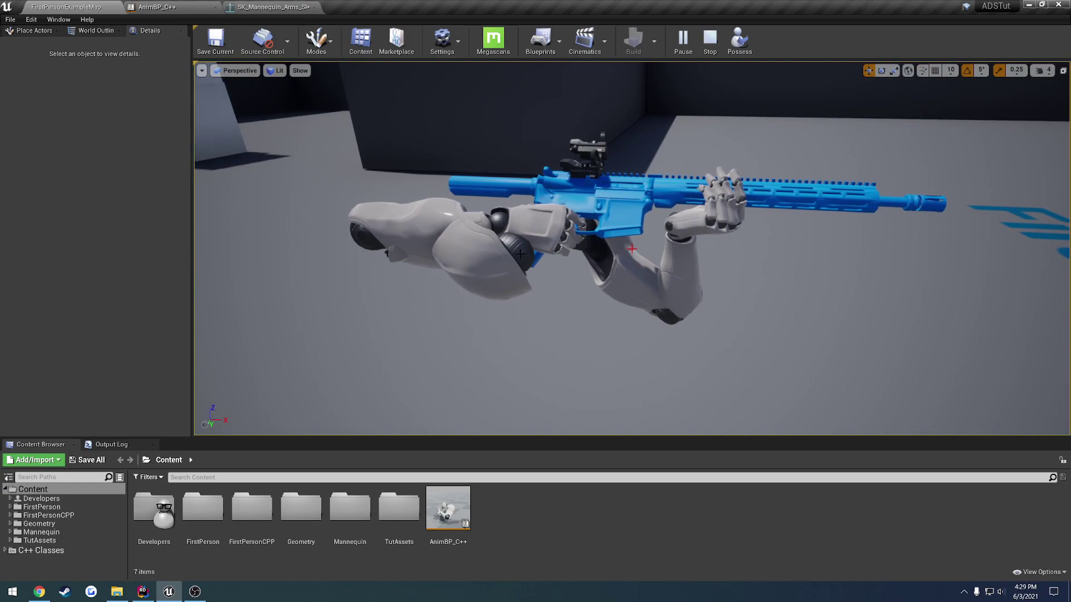
Repossess the player, lower the rifle out of aim, inspect the arms with the camera detached, and end the play session
left_click(747, 49)
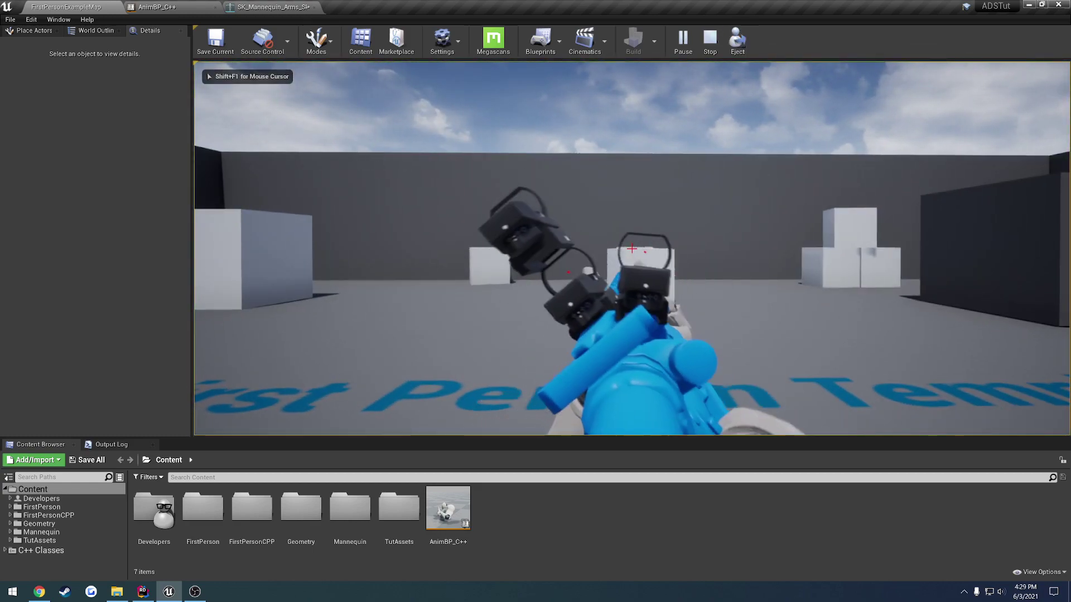
key("shift+F1")
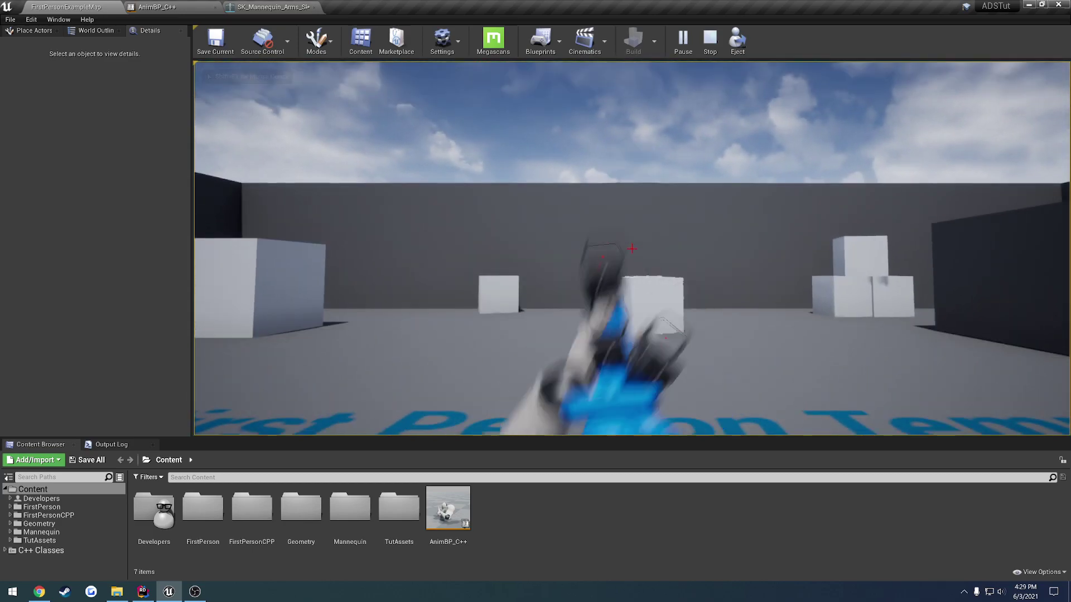
left_click(737, 39)
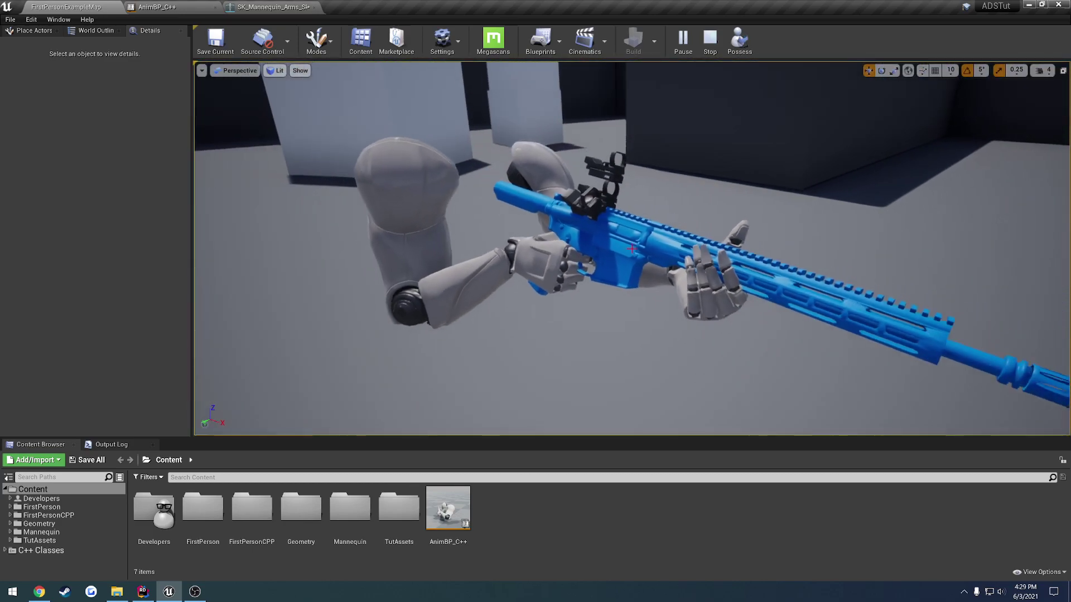
right_click_drag(632, 249, 688, 242)
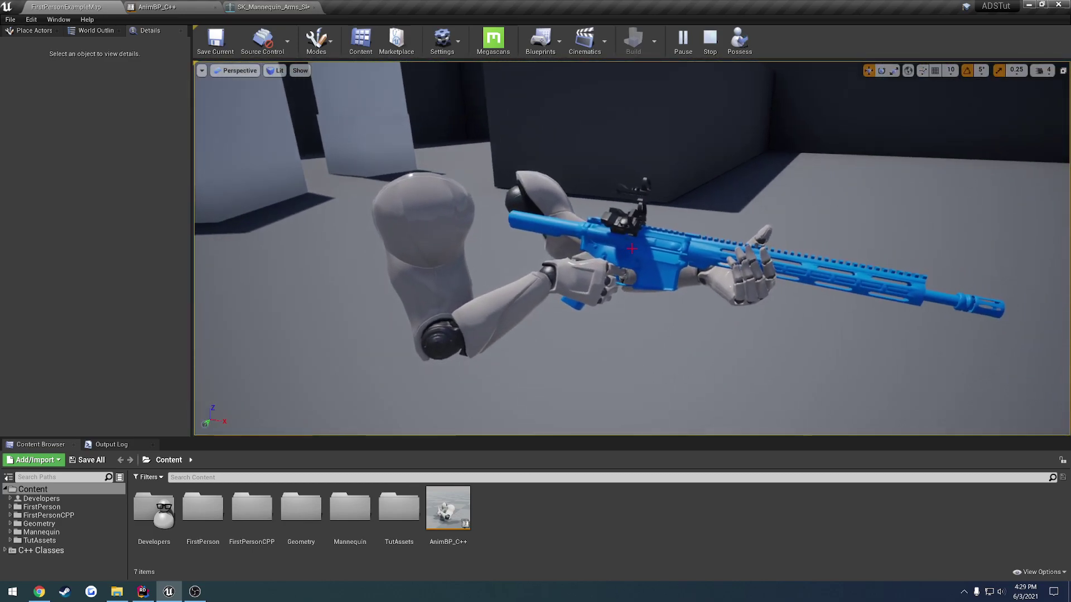
left_click(716, 50)
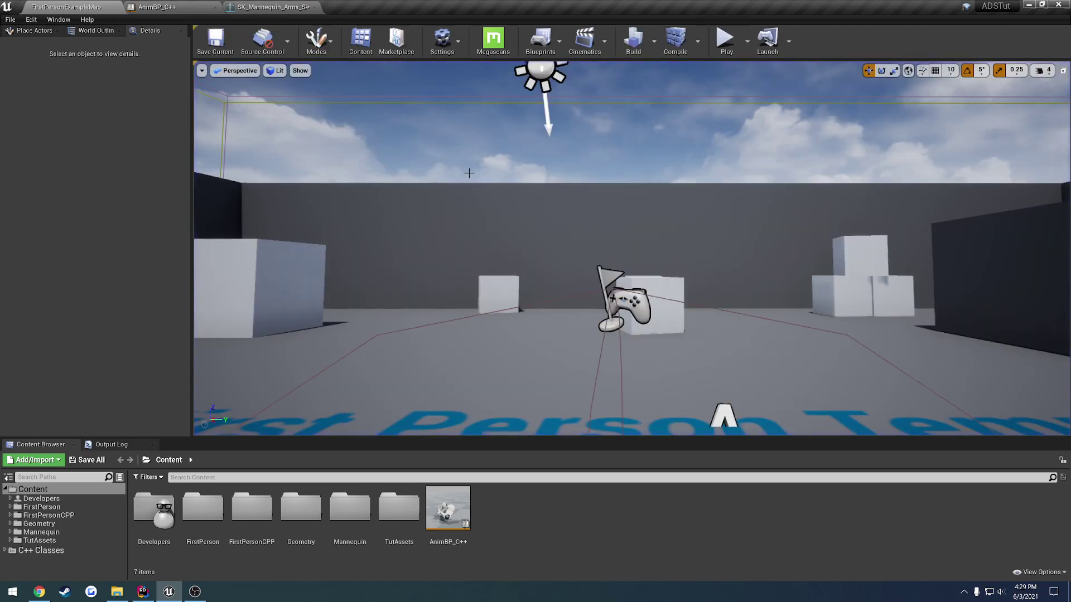
right_click_drag(533, 209, 417, 258)
right_click_drag(522, 248, 663, 240)
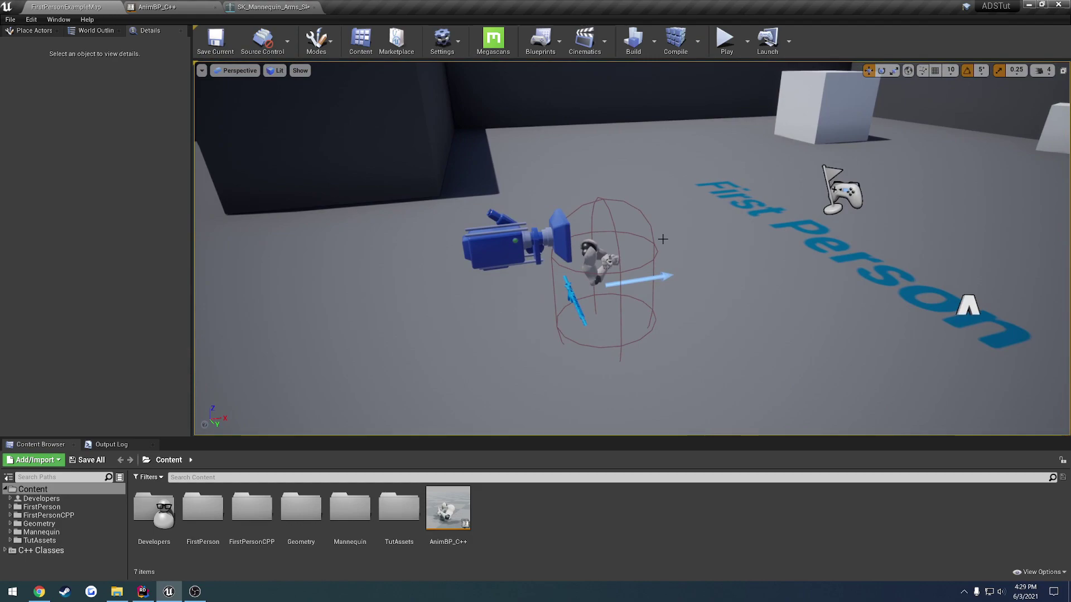